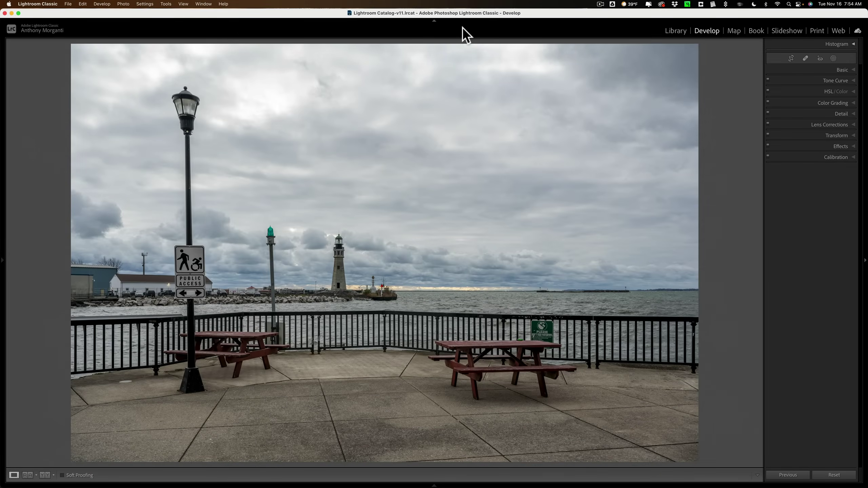
Turn on the shadow and highlight clipping warnings on the pier photo.
click(841, 70)
click(840, 70)
key(j)
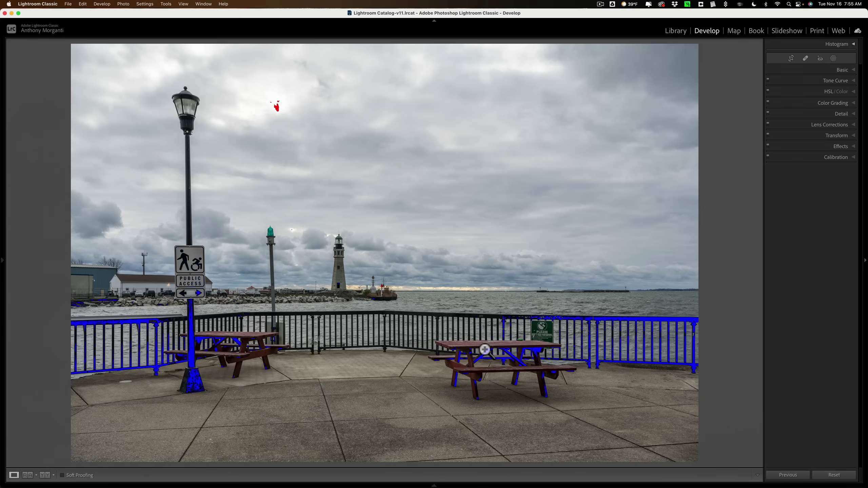
Hide the clipping warnings and create a Select Sky mask, Mask 1, over the sky.
key(j)
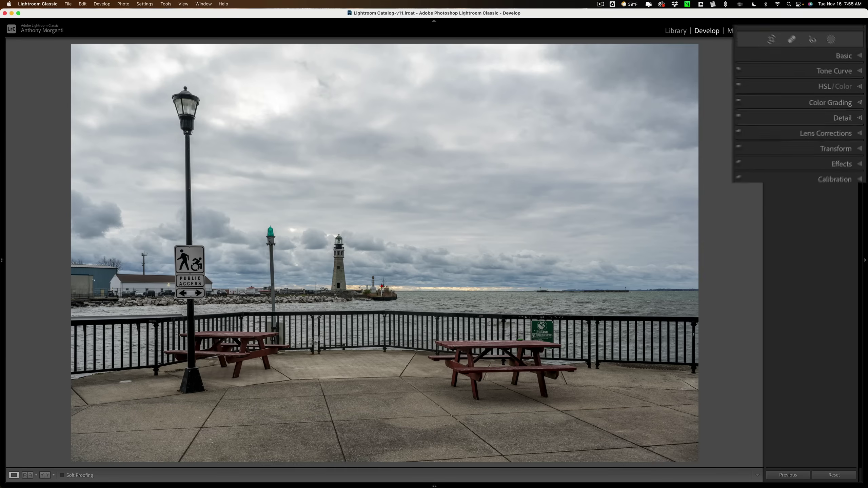
click(815, 20)
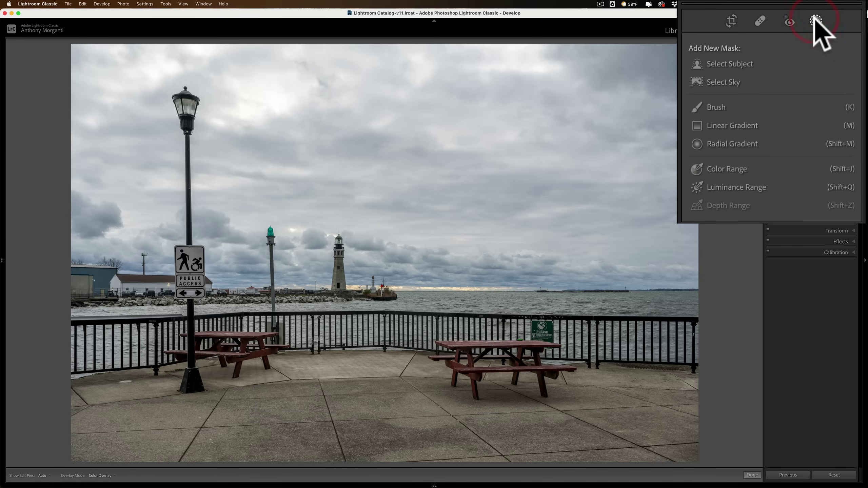
click(714, 84)
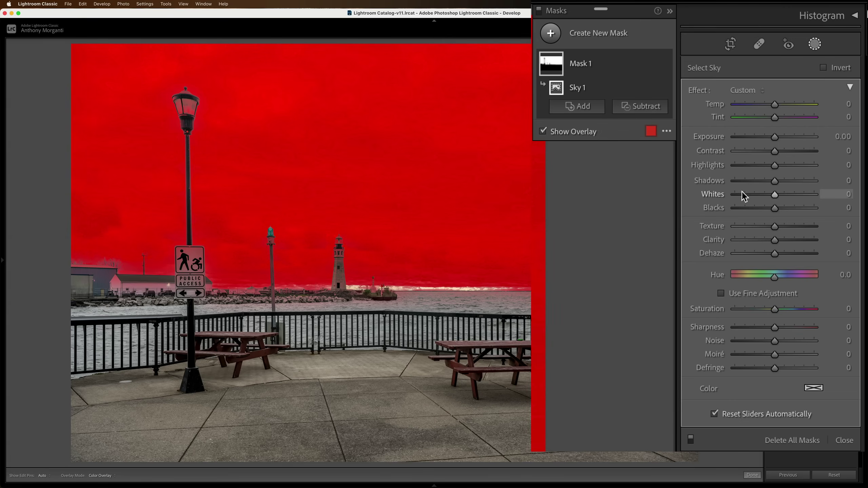
Set the sky mask to Contrast 32, Texture 16, Clarity 37, Whites 19, Blacks −16, Temp 7.
drag(775, 152, 787, 152)
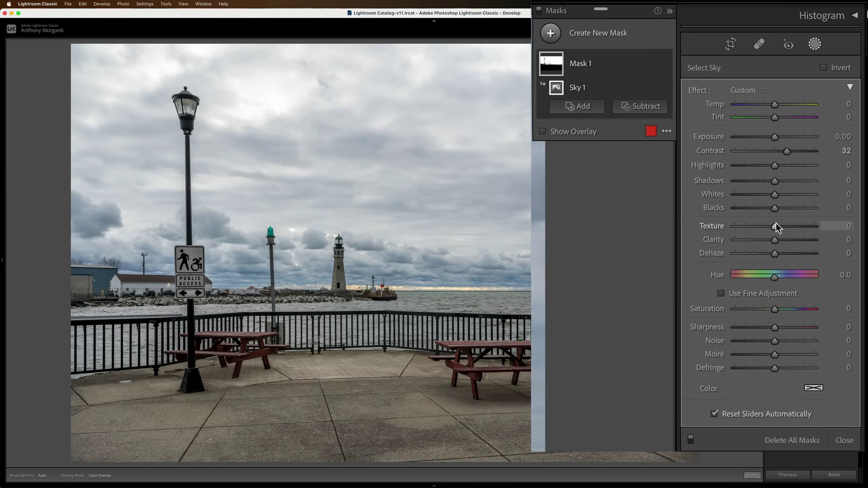
mouse_move(775, 239)
mouse_down()
mouse_move(789, 240)
mouse_move(776, 227)
mouse_up()
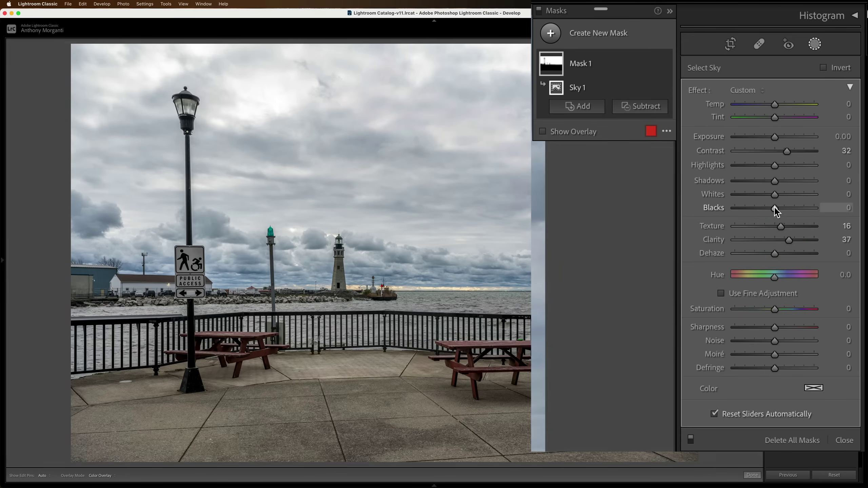
mouse_move(775, 208)
mouse_down()
mouse_move(768, 209)
mouse_move(779, 195)
mouse_up()
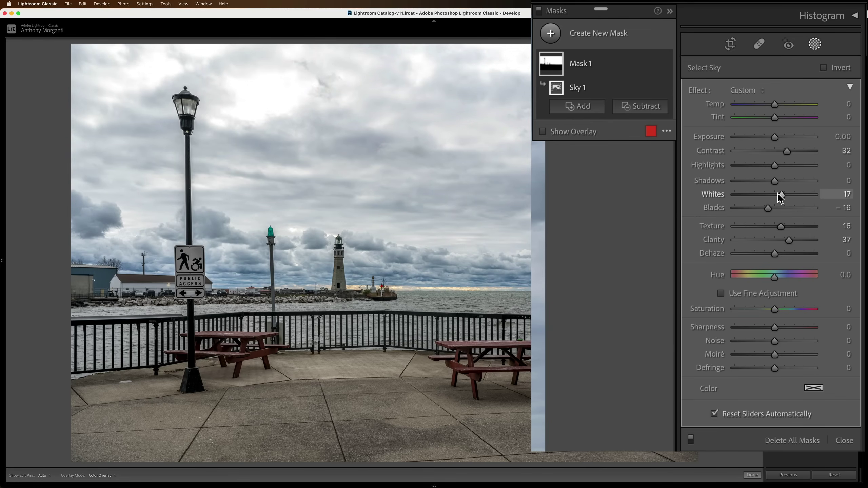
key(j)
key(j)
drag(779, 194, 781, 197)
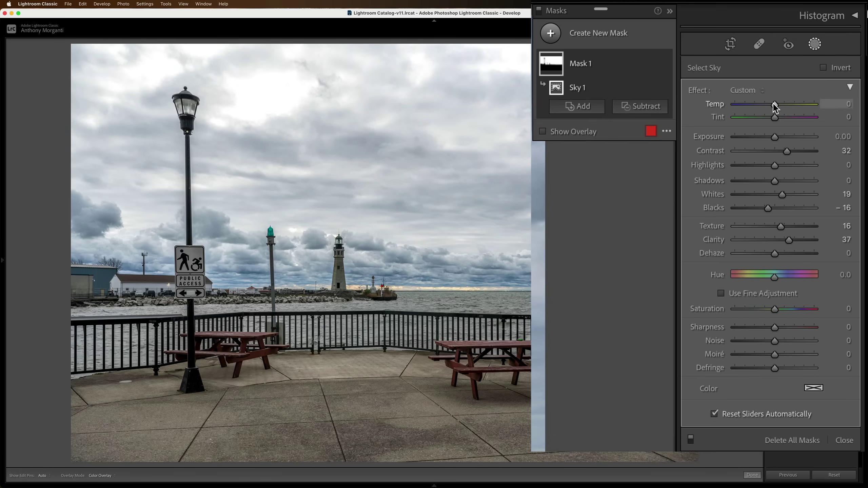
drag(774, 103, 777, 104)
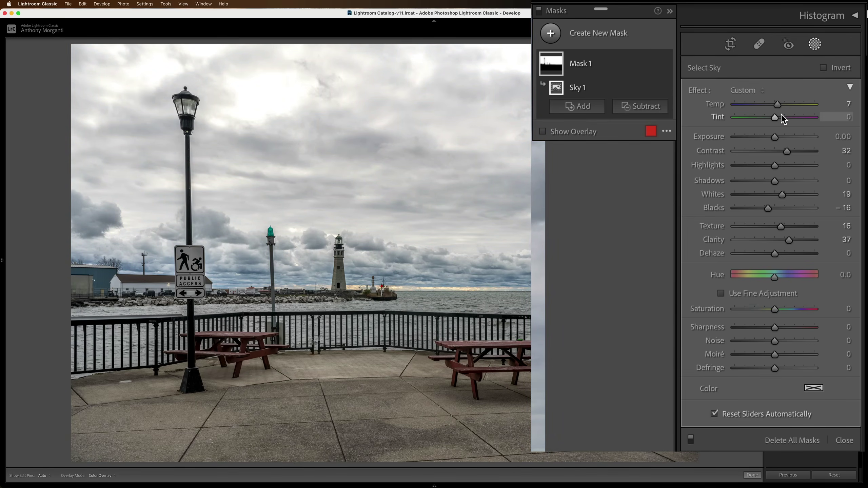
Show clipping warnings and add a subtracting Brush to the sky mask.
key(j)
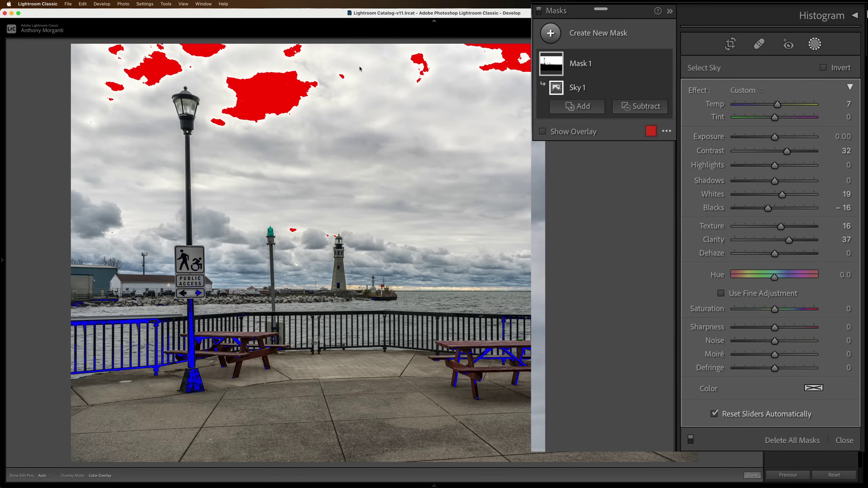
click(630, 106)
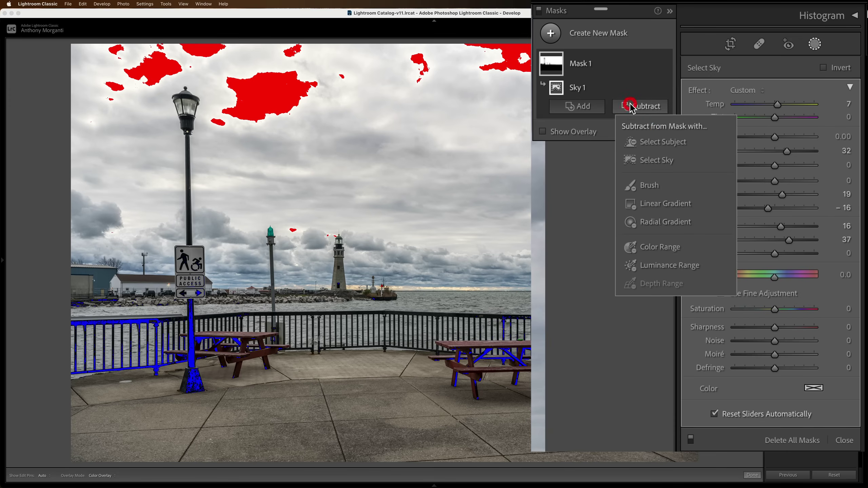
click(648, 185)
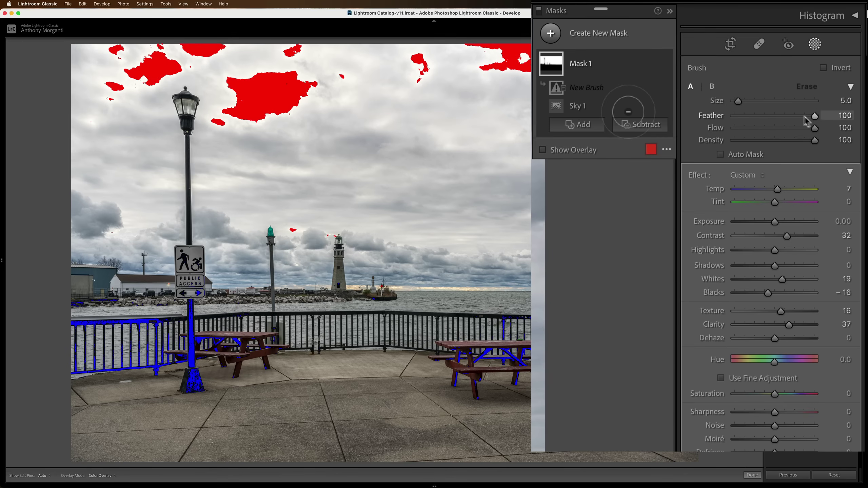
Paint the sky adjustment off the clipped clouds in the upper right and top of the sky.
scroll(571, 91, up, 4)
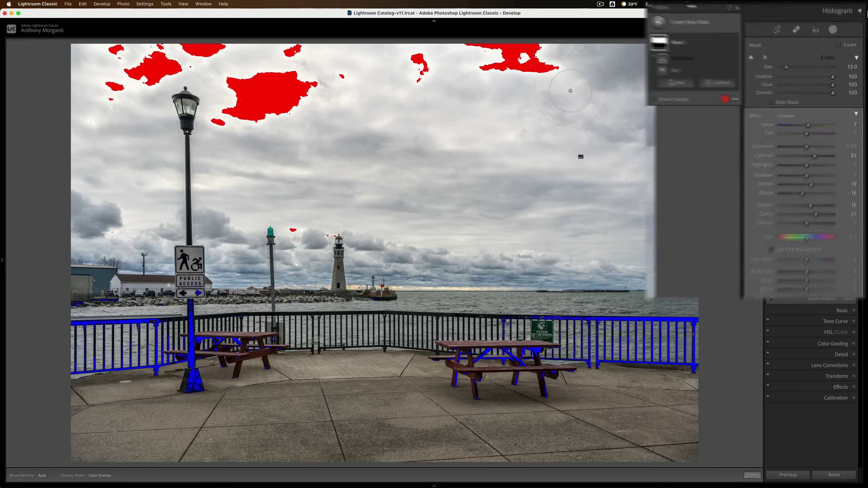
scroll(561, 82, up, 2)
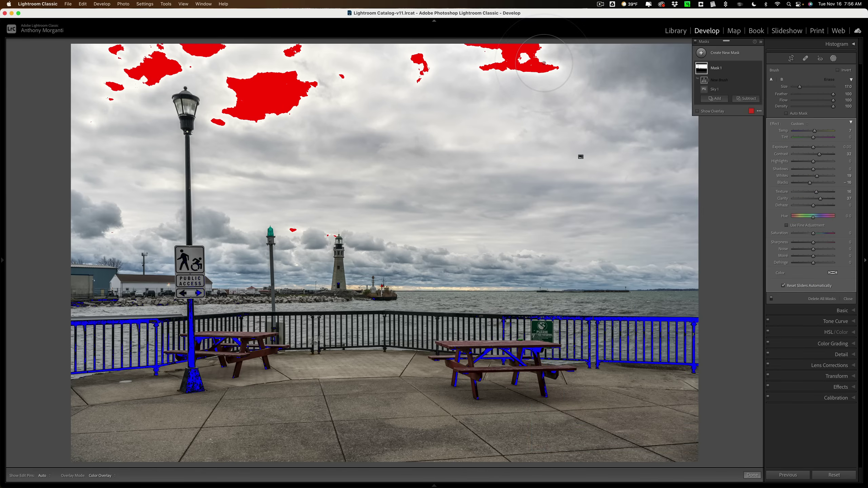
mouse_move(544, 62)
mouse_down()
mouse_move(479, 50)
mouse_move(418, 74)
mouse_up()
scroll(422, 64, down, 3)
scroll(341, 75, down, 1)
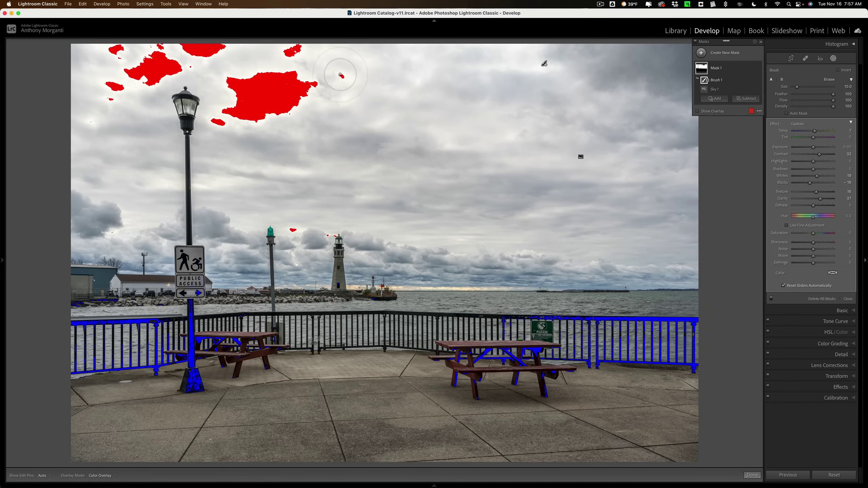
scroll(341, 74, down, 4)
click(342, 77)
scroll(342, 77, up, 1)
drag(300, 47, 285, 49)
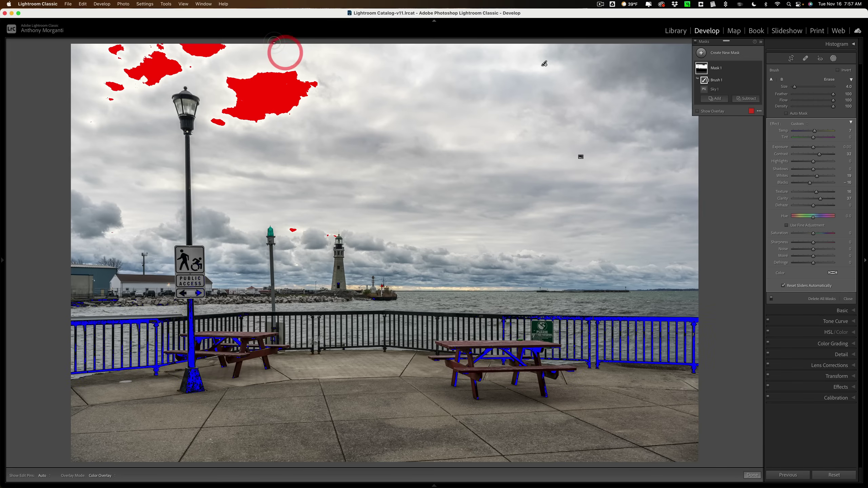
scroll(229, 48, up, 2)
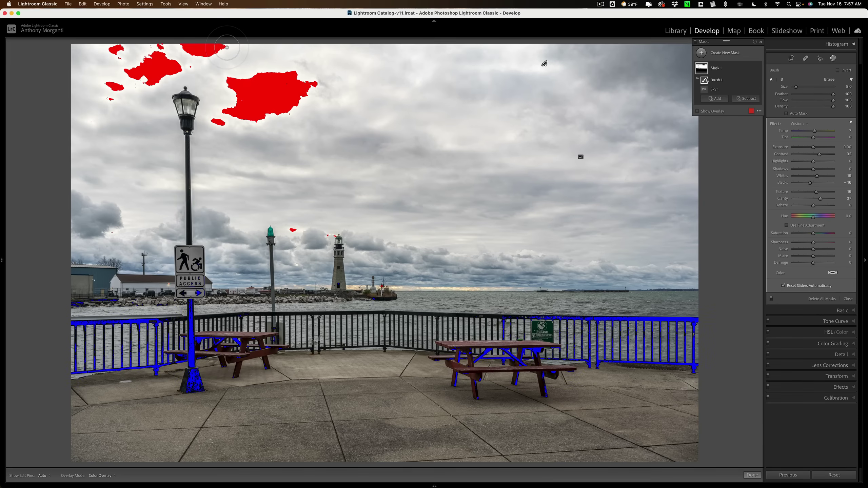
mouse_move(229, 47)
mouse_down()
mouse_move(109, 49)
mouse_move(161, 58)
mouse_move(165, 67)
mouse_move(154, 73)
mouse_move(175, 70)
mouse_move(110, 97)
mouse_up()
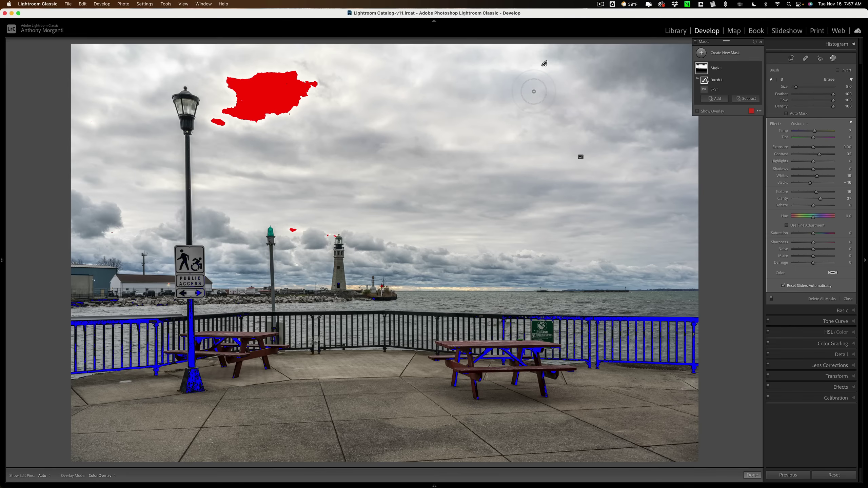
Resize the brush down to 4.0 and erase clipped patches near the lamp and lighthouse.
key(bracketleft)
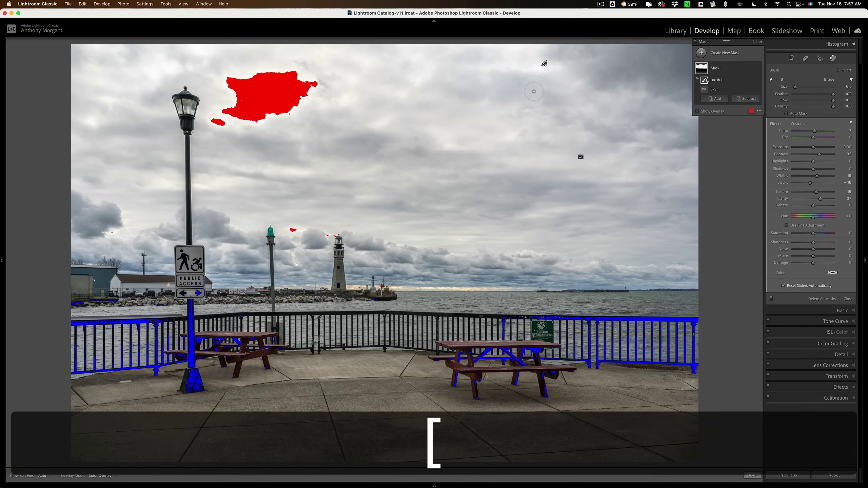
key(bracketright)
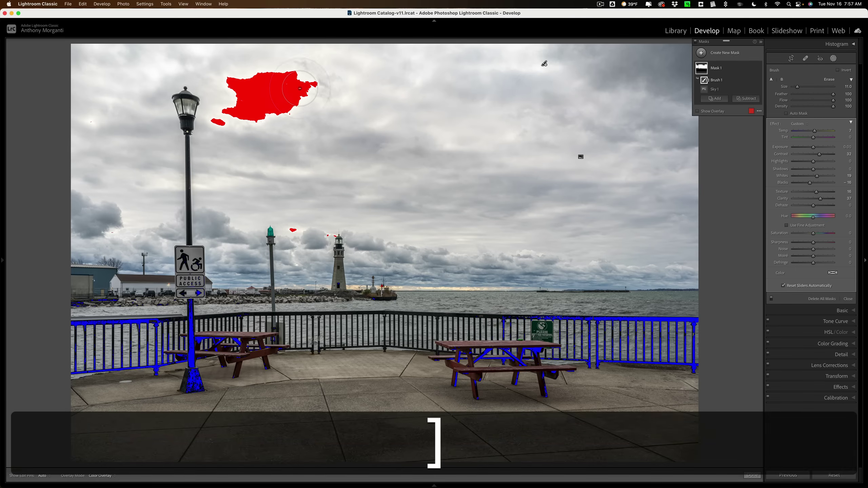
key(bracketright)
key(bracketright)
key(bracketright)
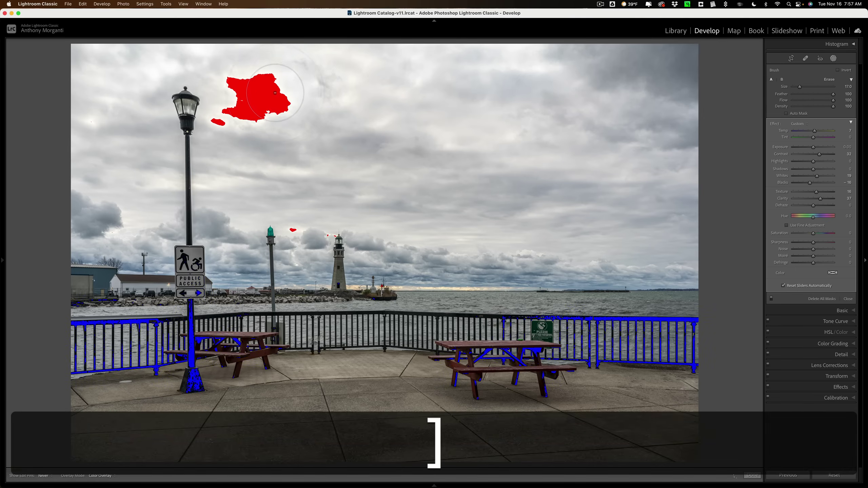
mouse_move(275, 93)
mouse_down()
mouse_move(240, 98)
mouse_move(278, 106)
mouse_move(226, 114)
mouse_up()
key(h)
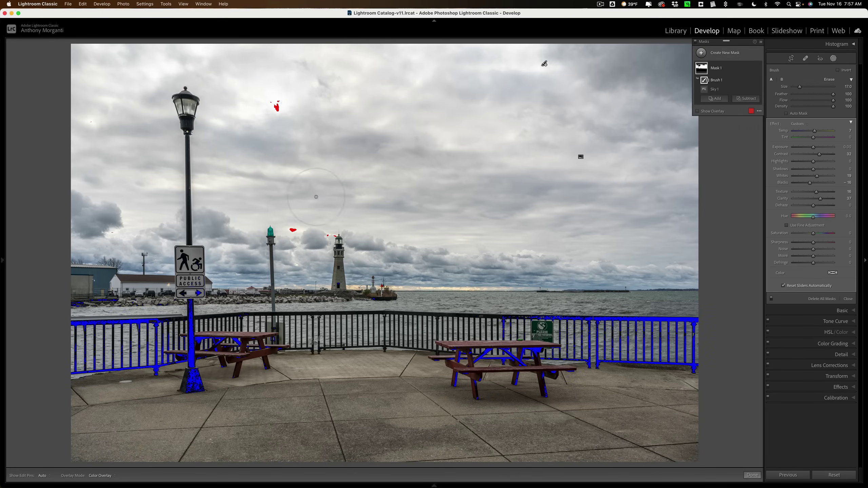
key(bracketleft)
key(bracketleft)
key(bracketleft)
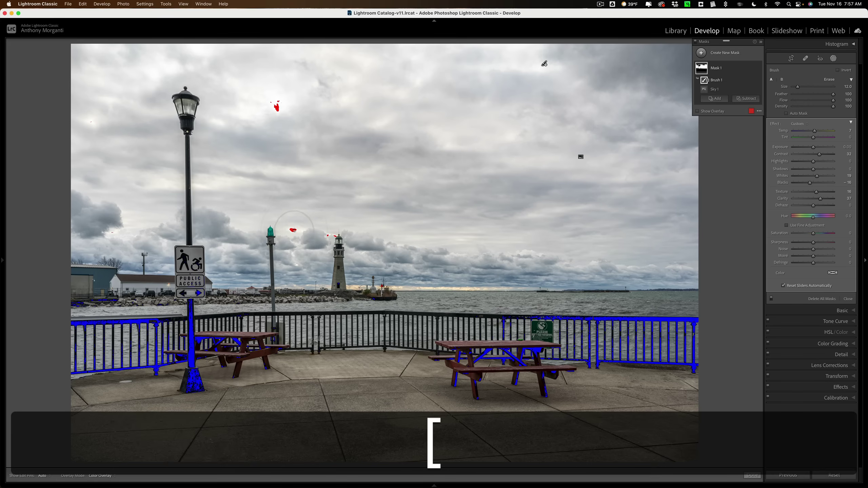
key(bracketleft)
key(bracketleft)
key(bracketleft)
click(292, 230)
key(h)
key(h)
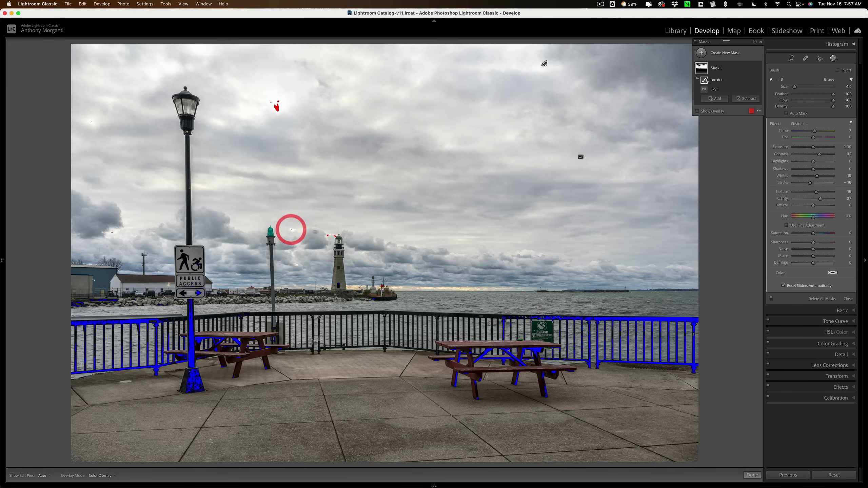
key(h)
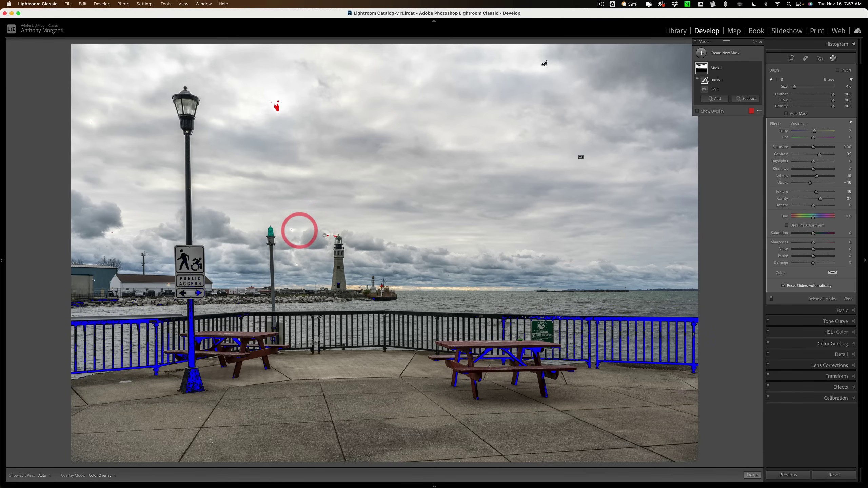
drag(299, 229, 334, 236)
key(h)
key(h)
key(h)
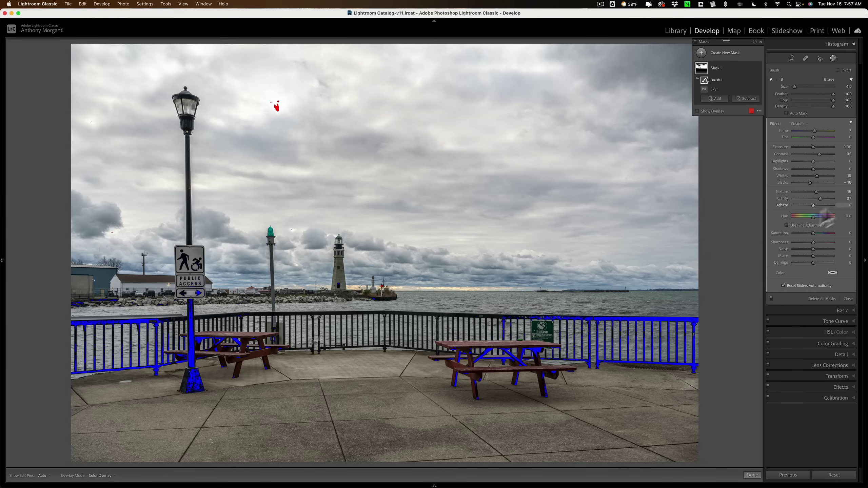
Close the brush settings, compare the sky mask off and on, and hide clipping warnings.
click(772, 299)
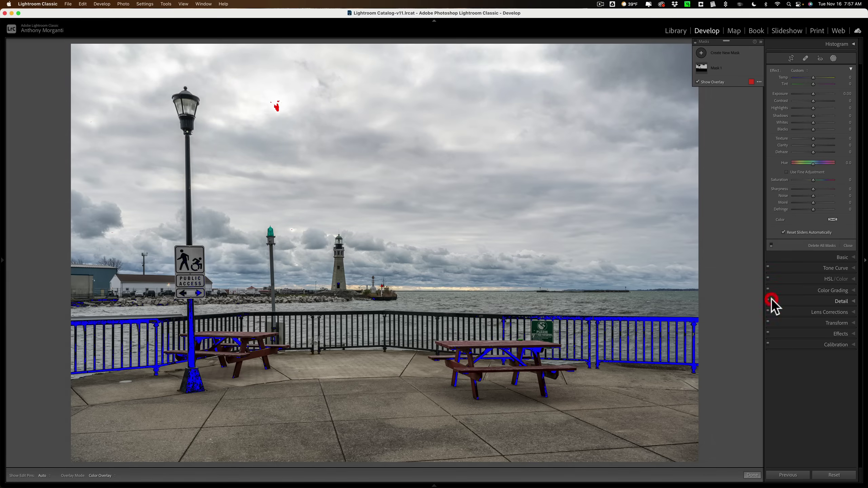
click(772, 245)
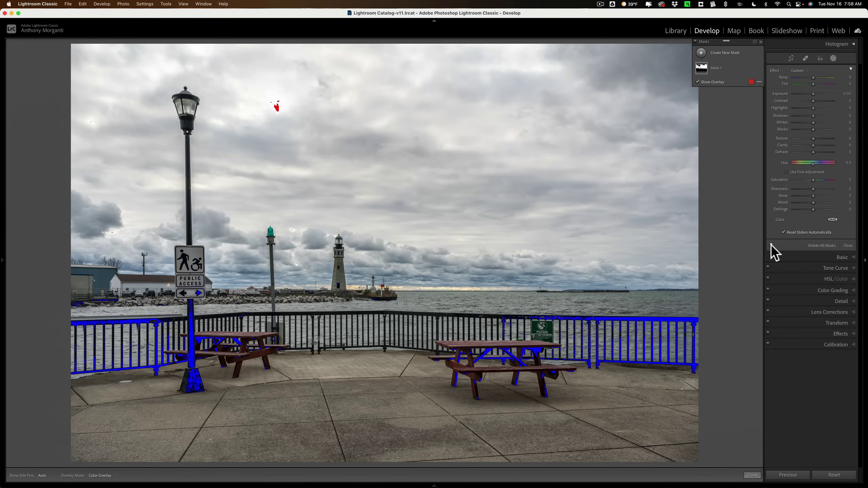
key(j)
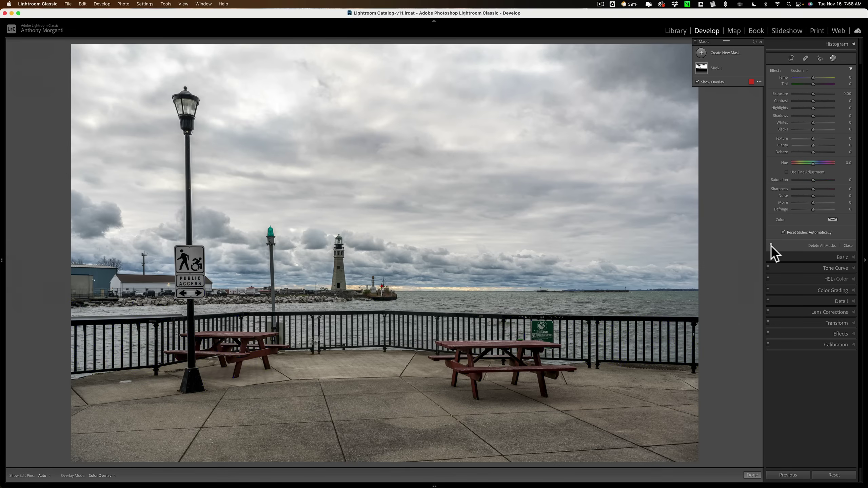
click(771, 246)
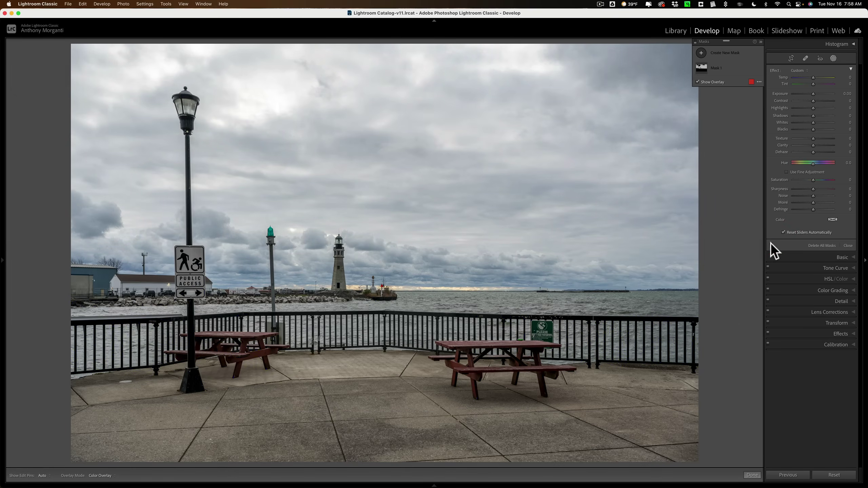
Raise Mask 1's Contrast from 32 to 49.
click(771, 245)
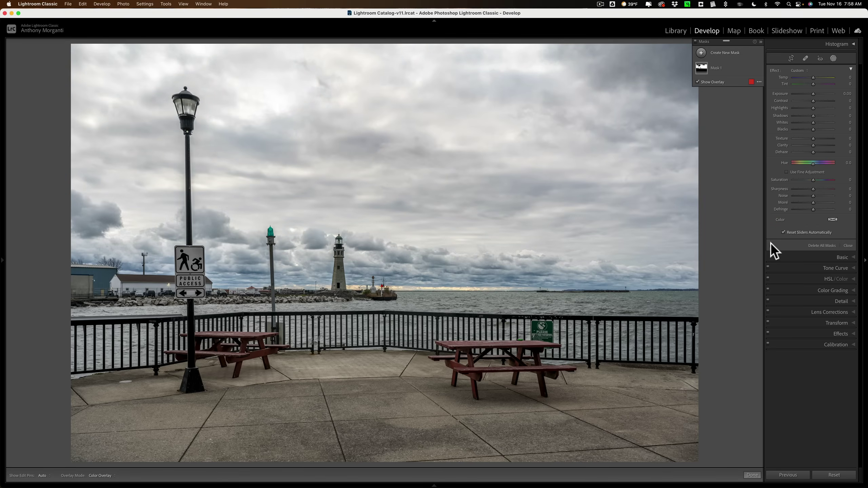
click(718, 69)
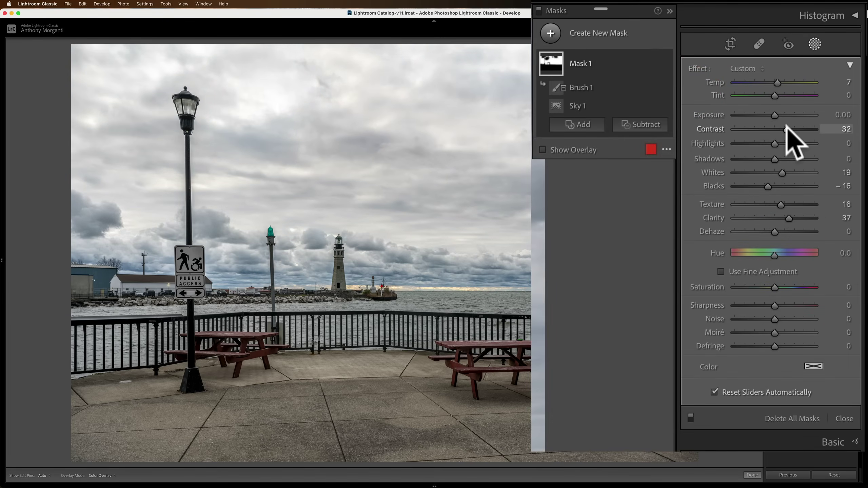
drag(787, 126, 792, 127)
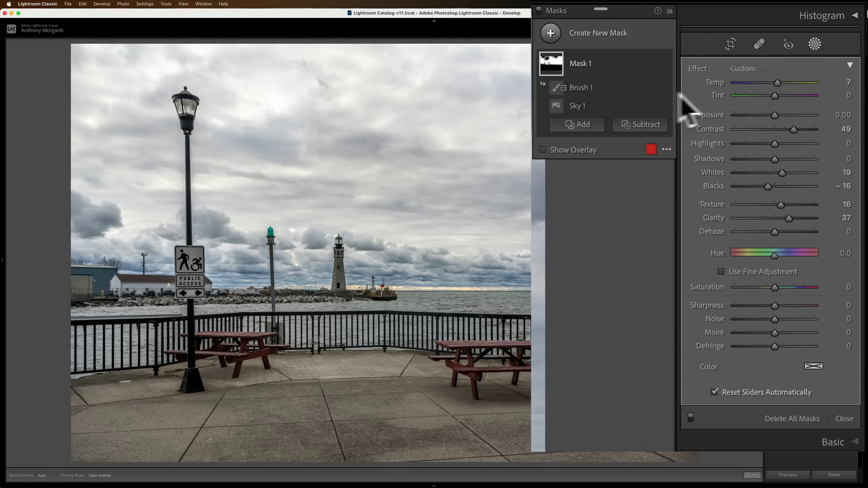
mouse_move(660, 93)
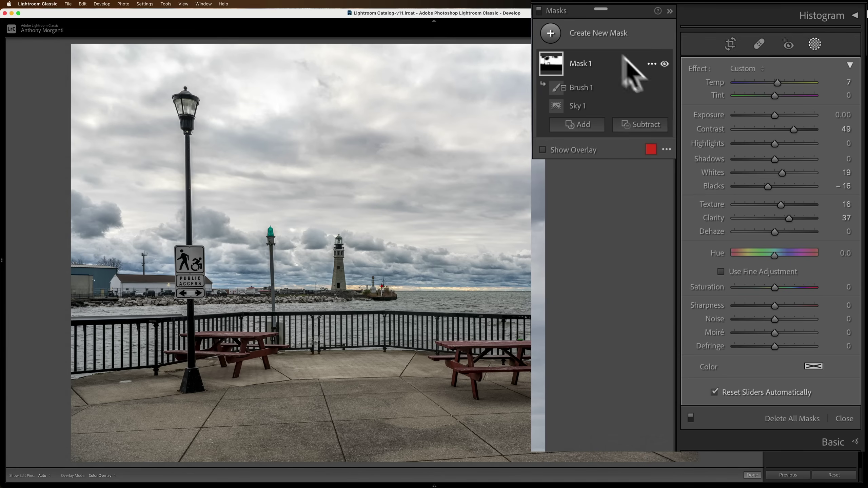
Add a Select Subject mask, Mask 2, with Exposure 0.34, Texture 15, Clarity 16, Saturation 39.
click(552, 33)
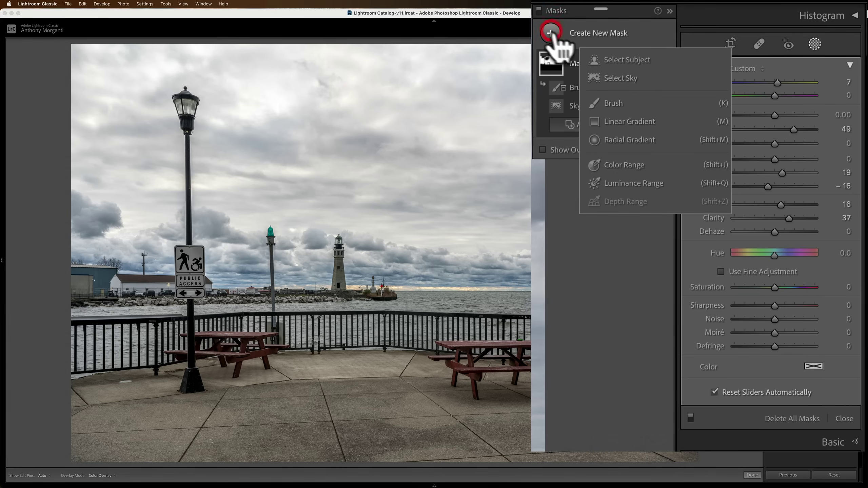
click(628, 60)
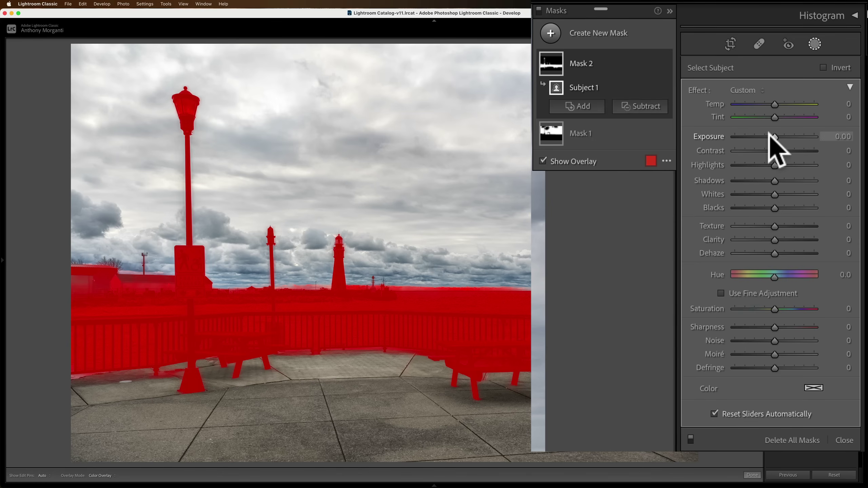
key(o)
drag(775, 136, 776, 137)
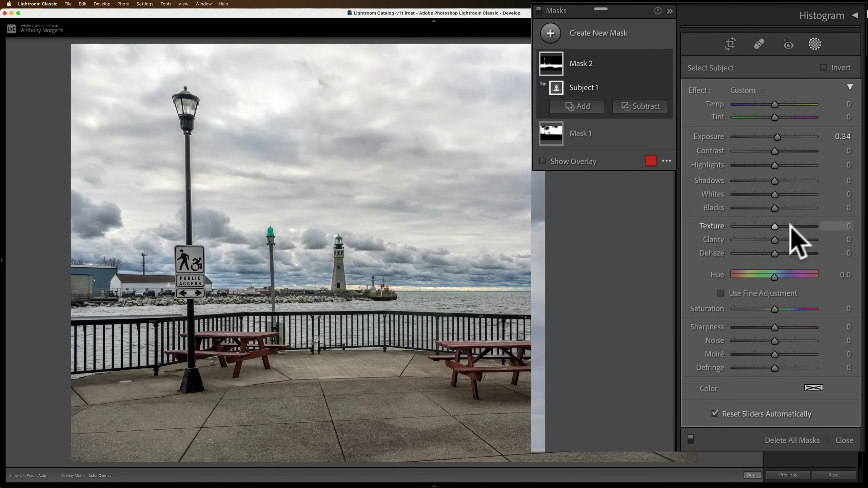
mouse_move(775, 239)
mouse_down()
mouse_move(783, 239)
mouse_move(779, 224)
mouse_up()
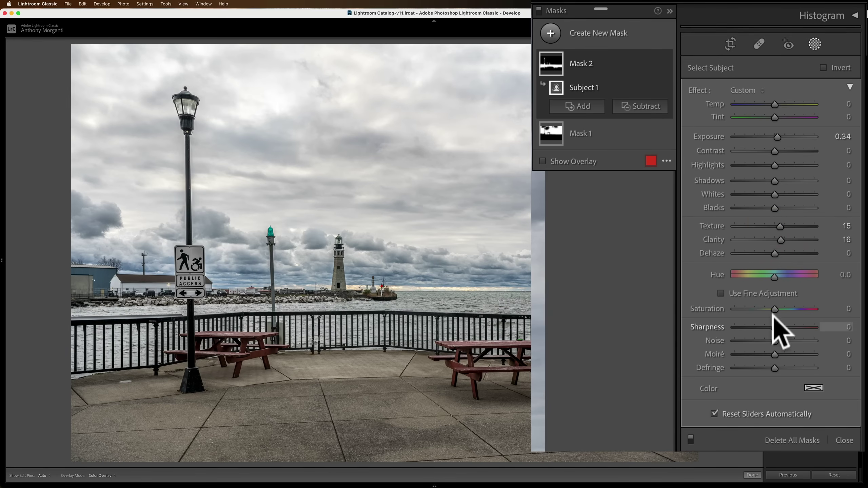
drag(775, 309, 791, 307)
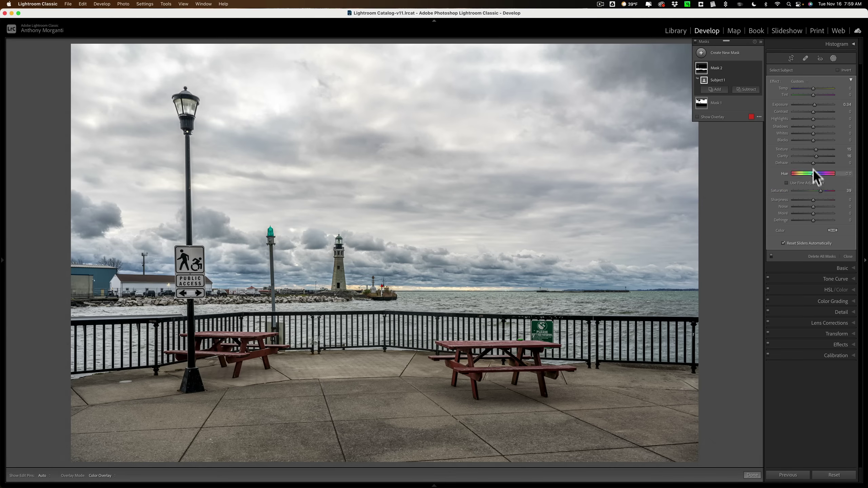
mouse_move(718, 67)
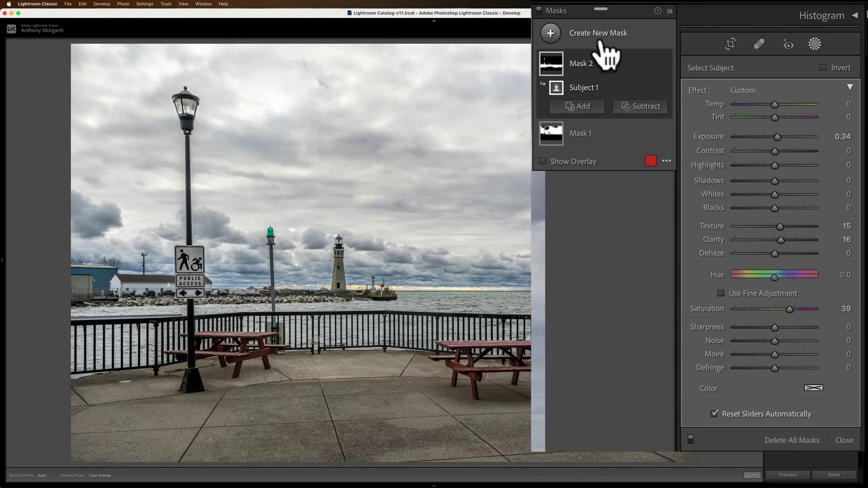
Create Mask 3 from an inverted Select Sky selection, with Select Subject subtracted.
click(550, 31)
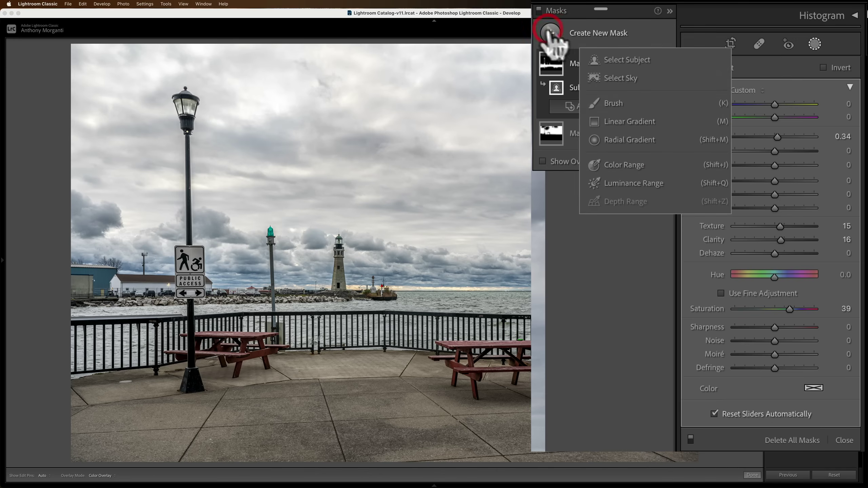
click(612, 78)
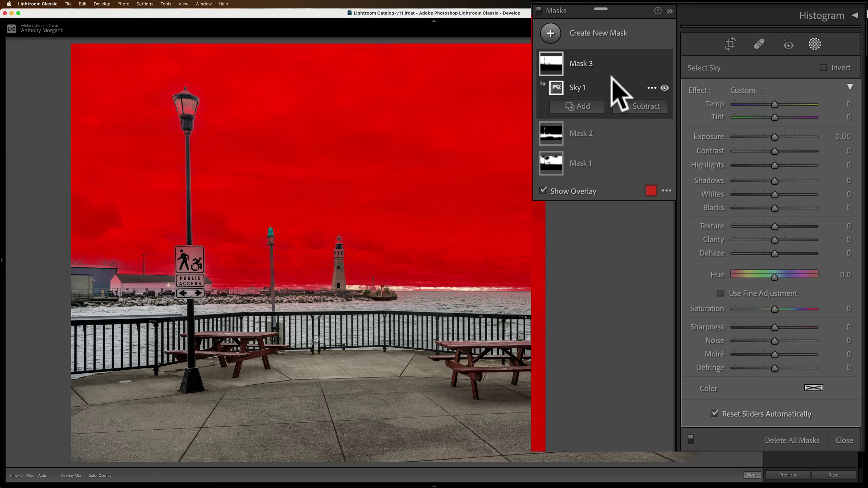
click(651, 88)
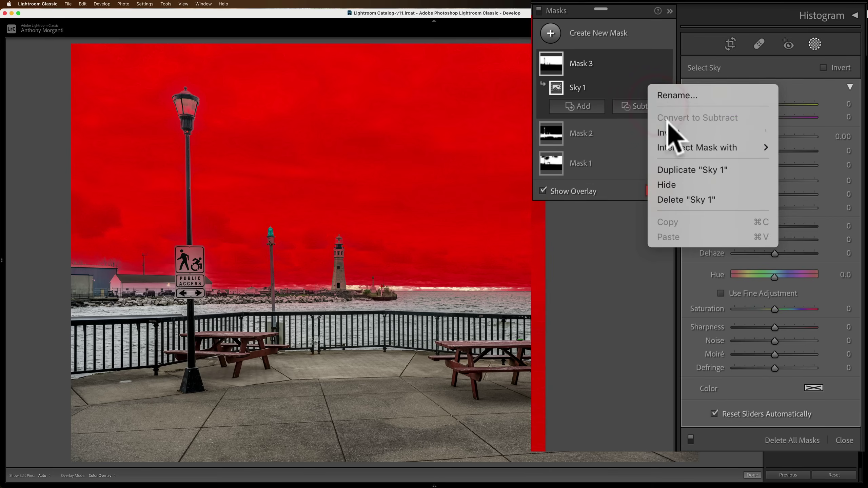
click(668, 133)
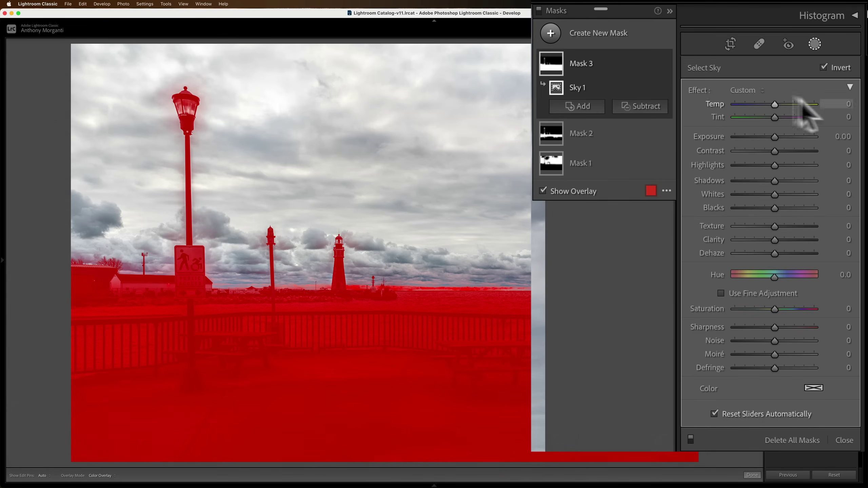
click(639, 106)
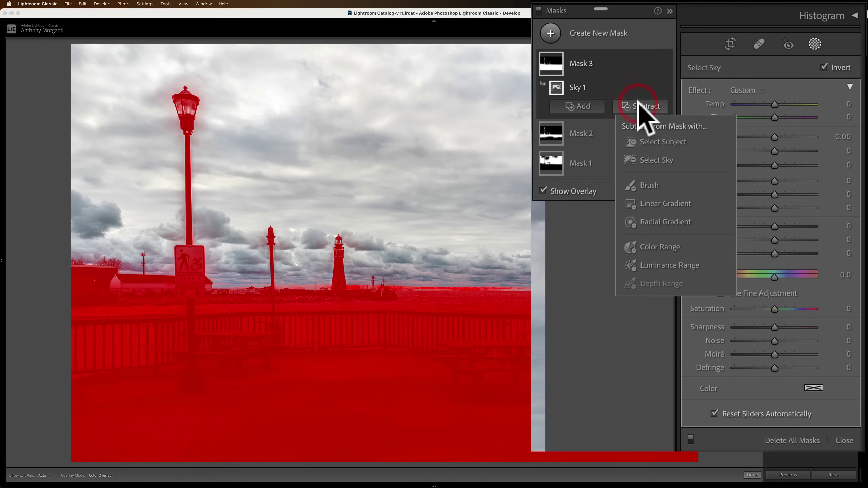
click(651, 140)
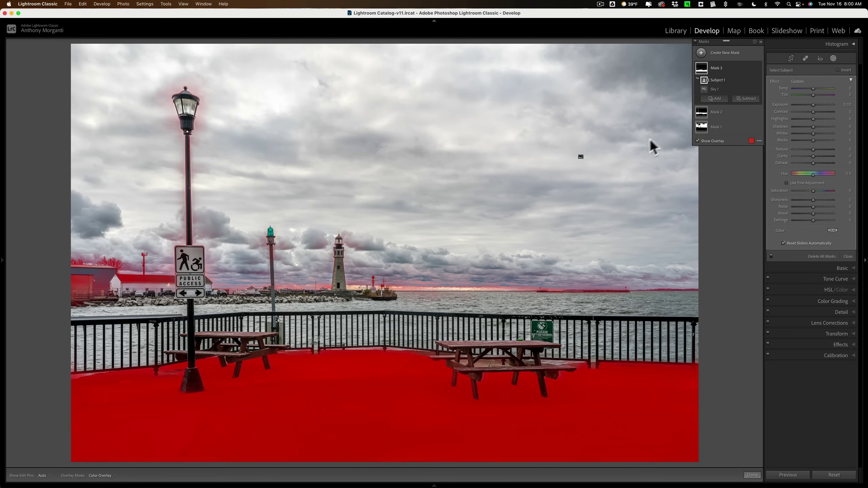
Subtract a size 9 brush from Mask 3, painting out spill on the horizon, buildings and lamp post.
click(744, 98)
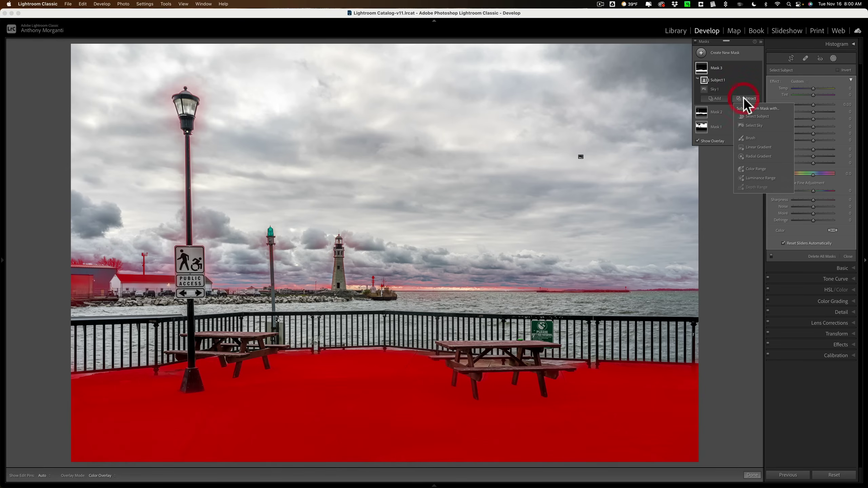
click(749, 137)
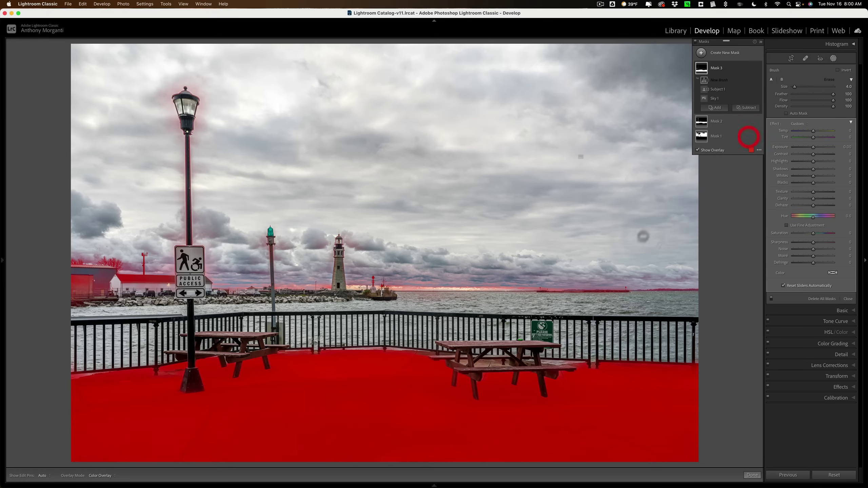
key(bracketright)
key(bracketright)
key(h)
mouse_move(689, 288)
mouse_down()
mouse_move(270, 285)
mouse_move(255, 227)
mouse_move(187, 197)
mouse_move(186, 83)
mouse_move(188, 155)
mouse_up()
mouse_move(171, 270)
mouse_down()
mouse_move(86, 276)
mouse_move(109, 261)
mouse_move(162, 293)
mouse_move(119, 278)
mouse_move(75, 296)
mouse_up()
drag(261, 281, 267, 284)
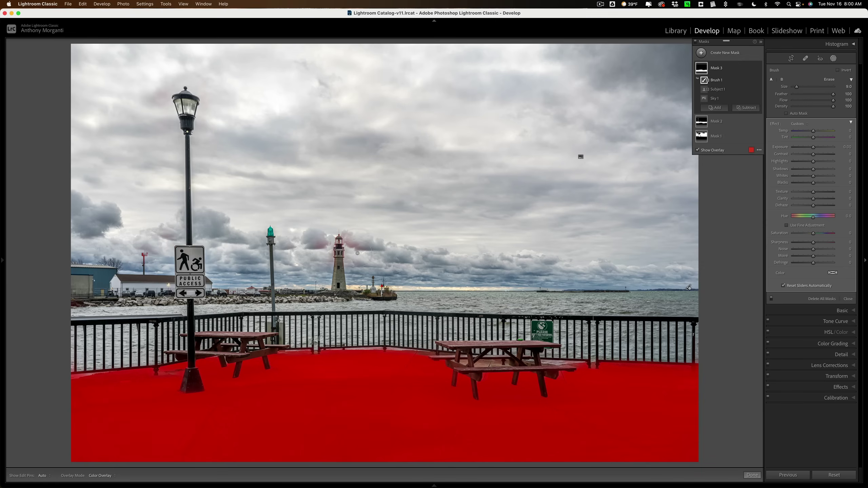
key(h)
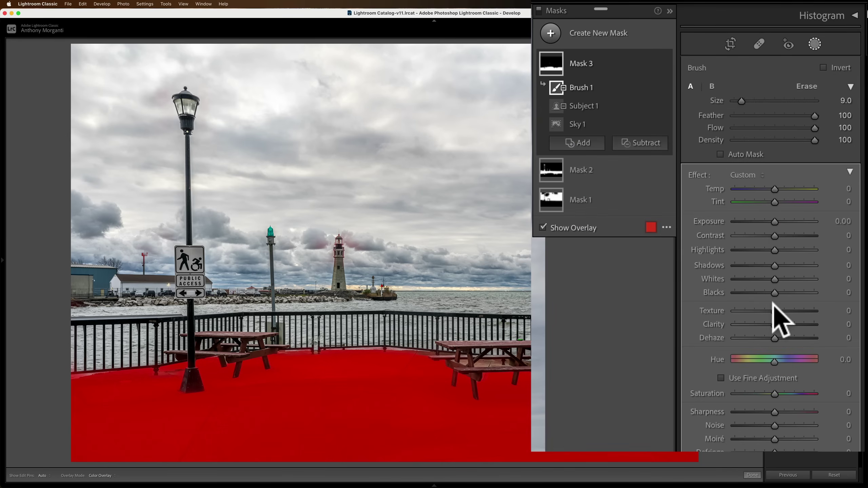
Give the pier-deck Mask 3 Texture 29, Saturation 23 and Contrast 29.
drag(775, 310, 787, 309)
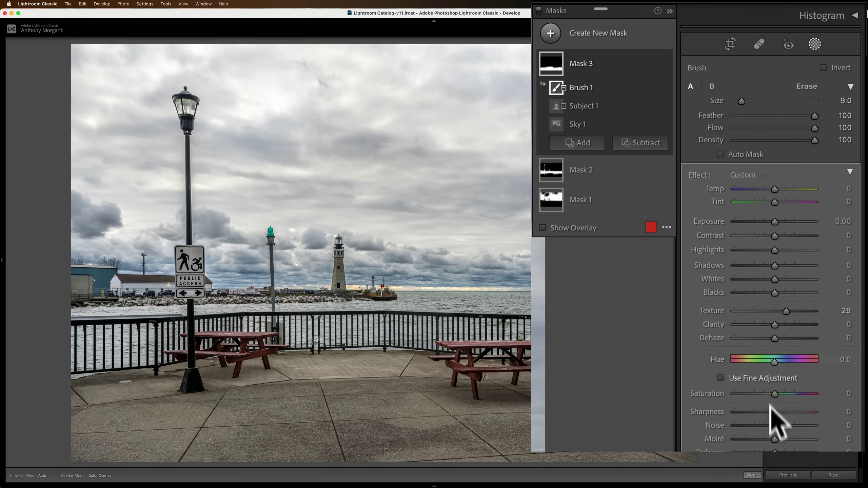
click(774, 393)
drag(773, 394, 783, 394)
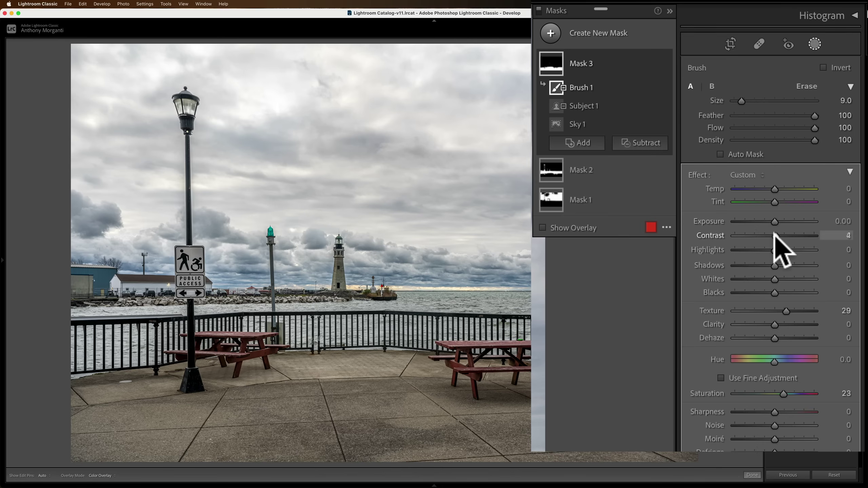
drag(774, 234, 784, 236)
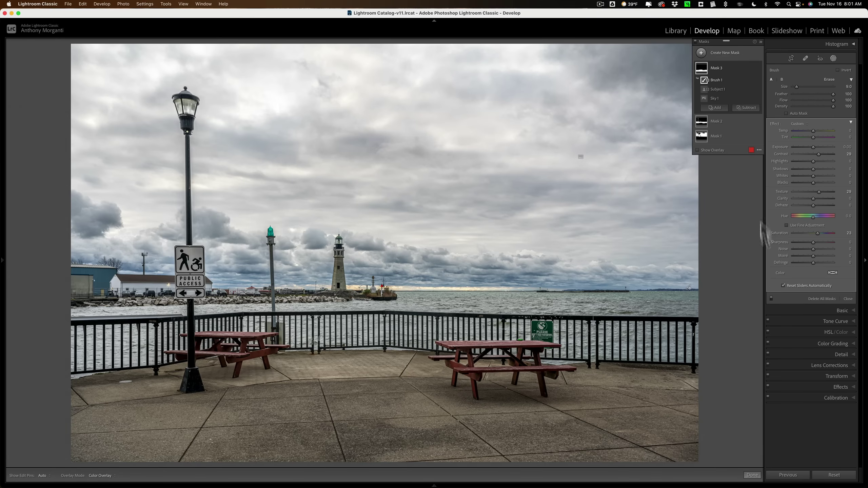
click(772, 299)
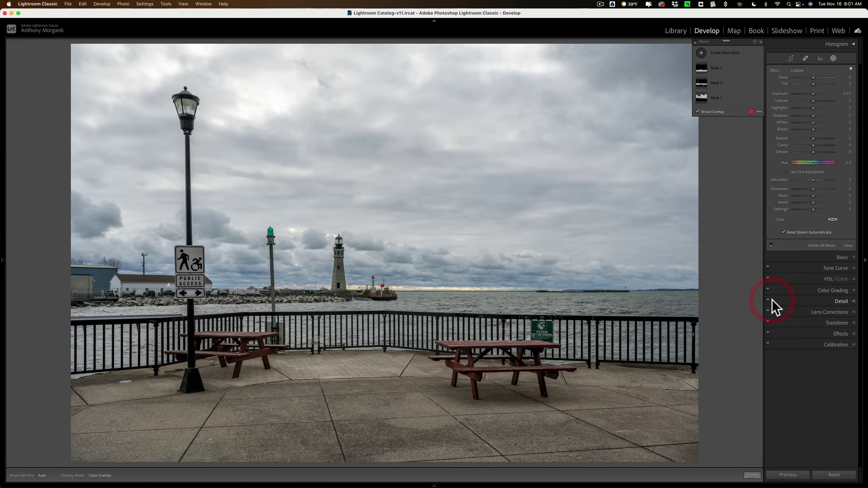
click(771, 245)
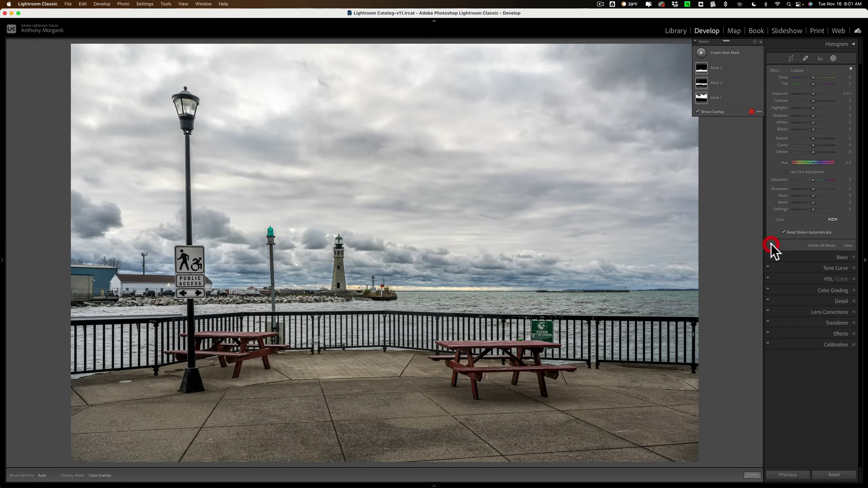
click(771, 246)
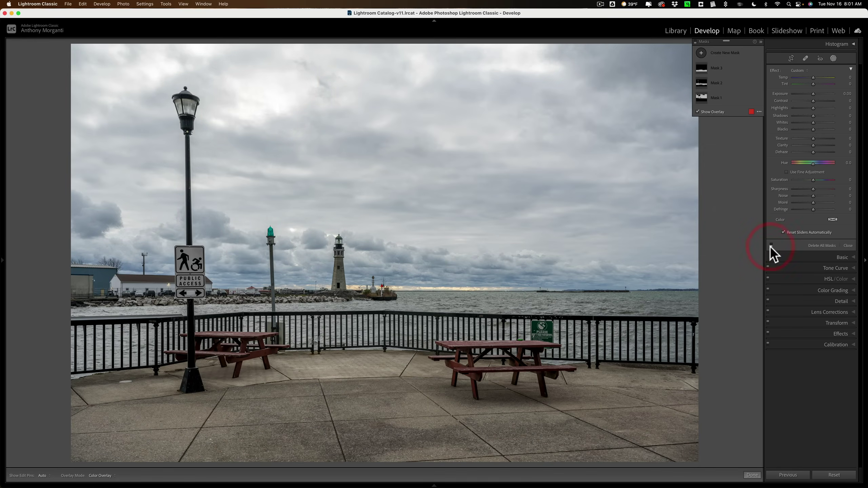
click(771, 245)
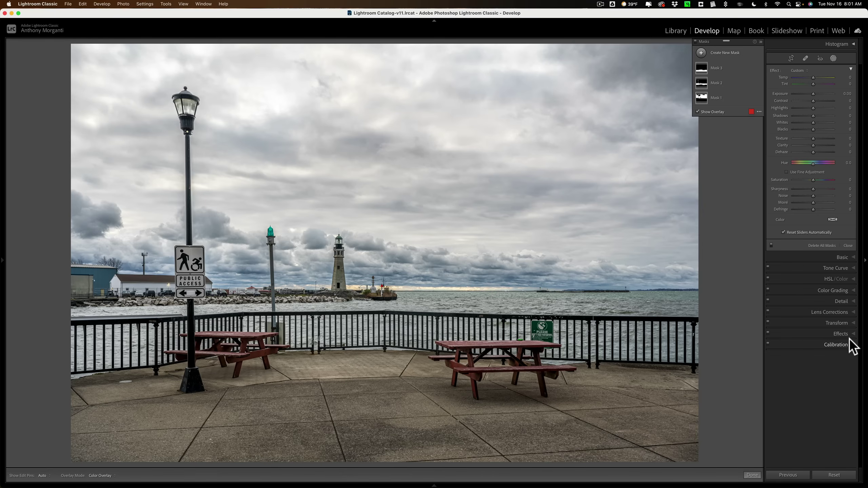
Set the Effects panel's Post-Crop Vignetting Amount to -4.
click(841, 334)
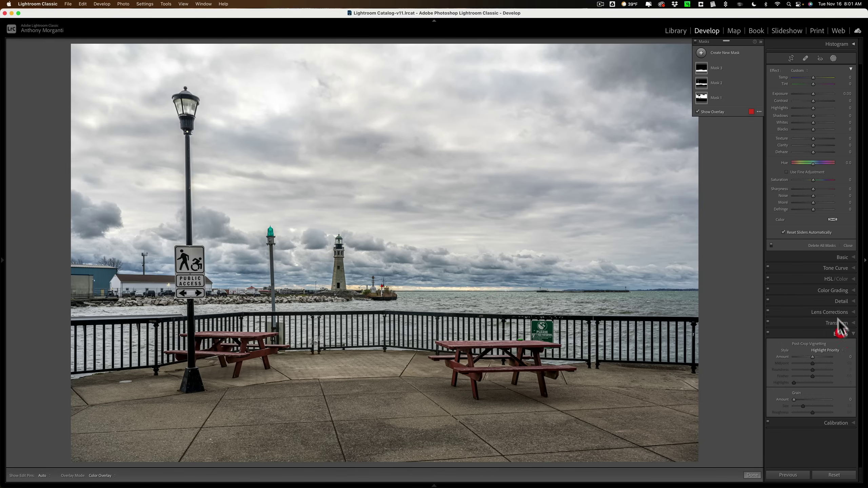
click(813, 355)
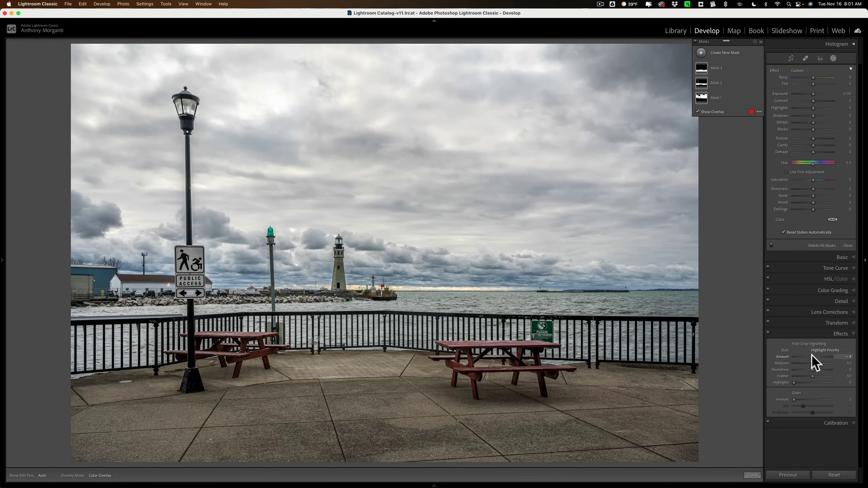
click(812, 356)
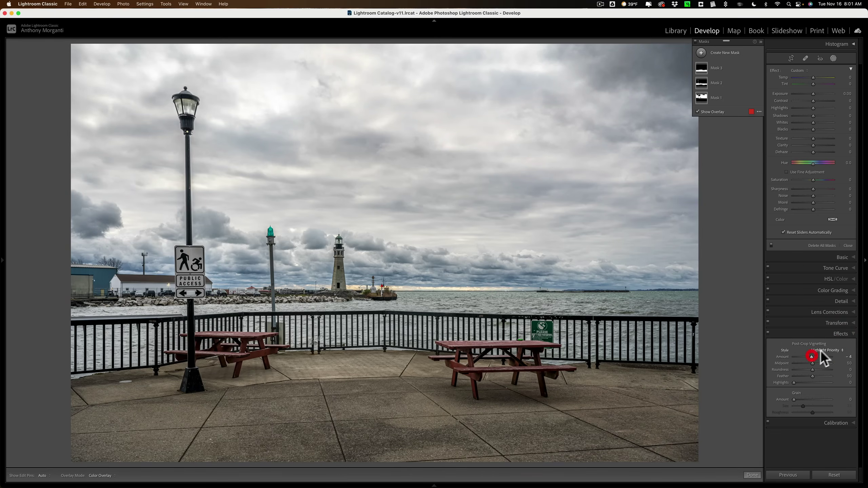
click(841, 334)
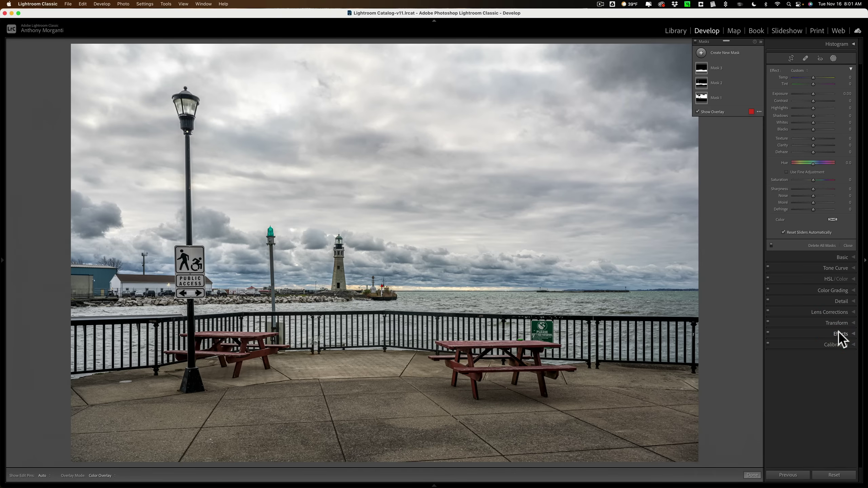